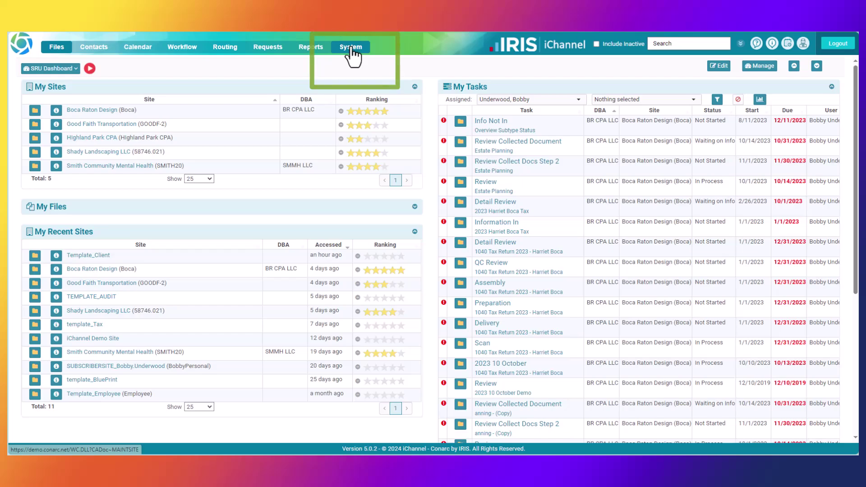
Start a new site from the System Sites page and bring up the template list
left_click(351, 47)
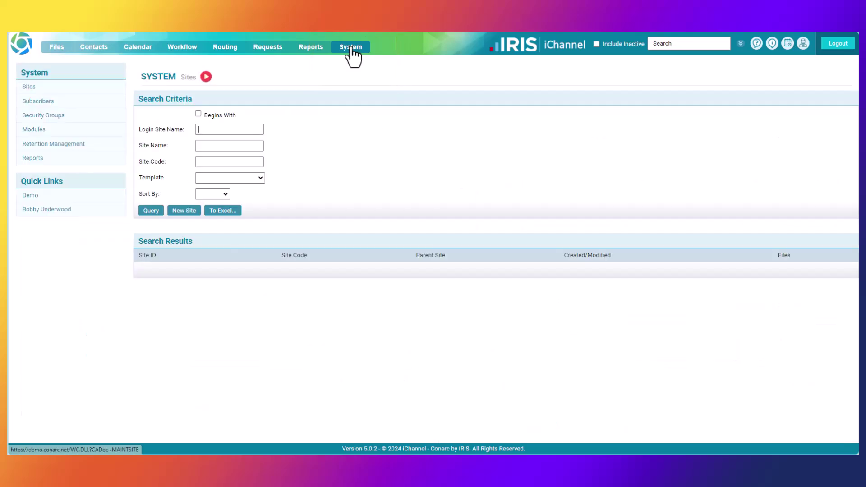
left_click(184, 211)
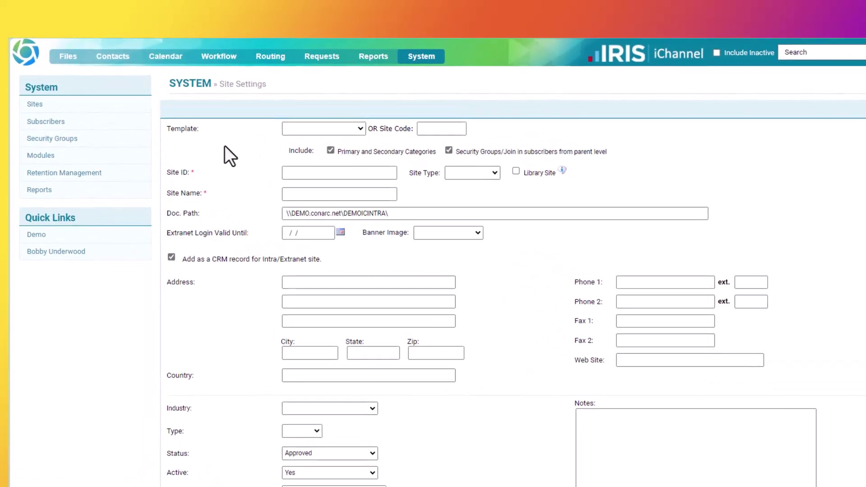
left_click(419, 148)
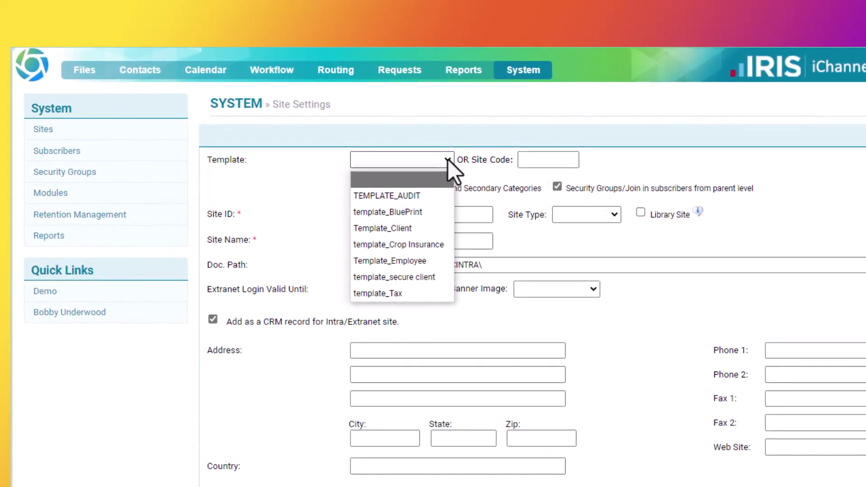
Choose Template_Client as the site template so the Site Code becomes 10032
left_click(405, 229)
left_click(370, 215)
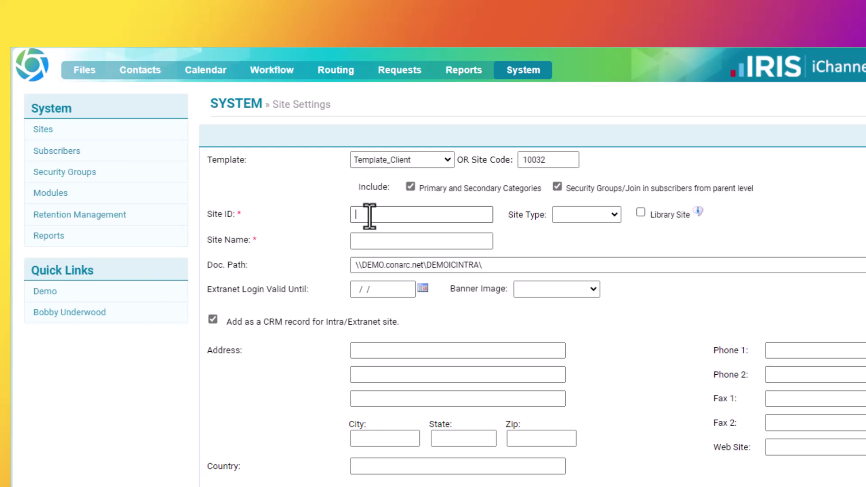
Enter Site ID 5498.20 and replace the site name with 'National Landscaping LLC'
type("5493.20")
left_click(406, 242)
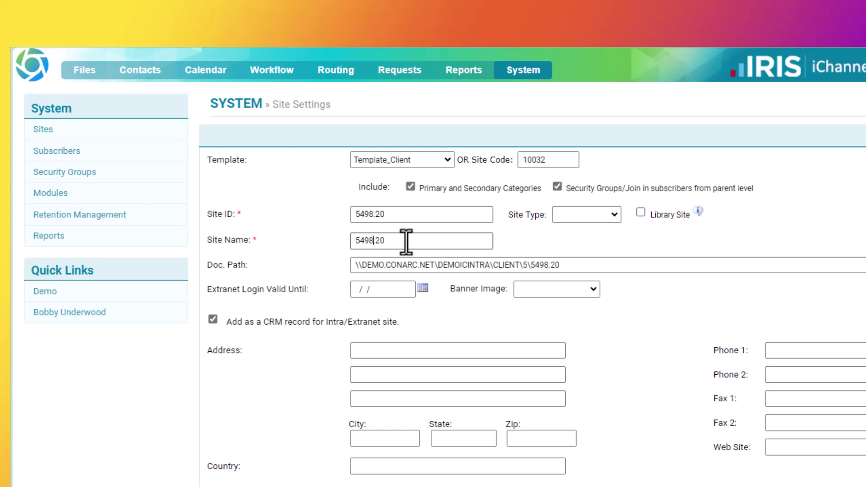
left_click_drag(386, 242, 329, 242)
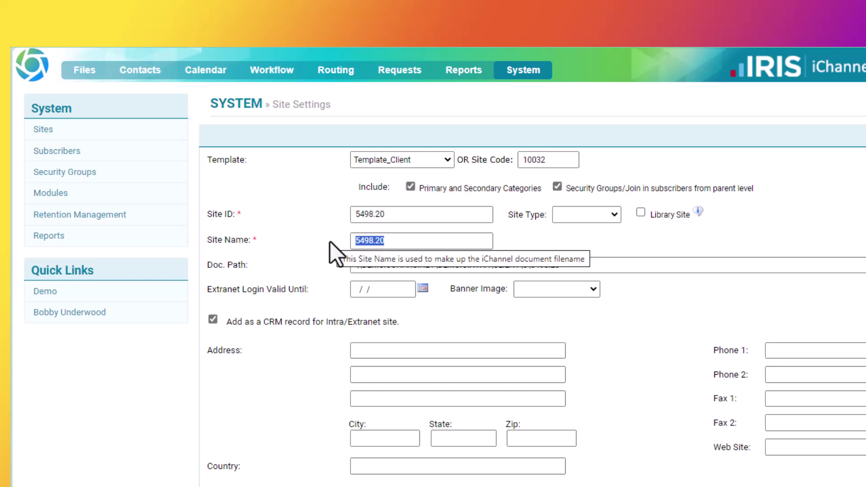
type("National")
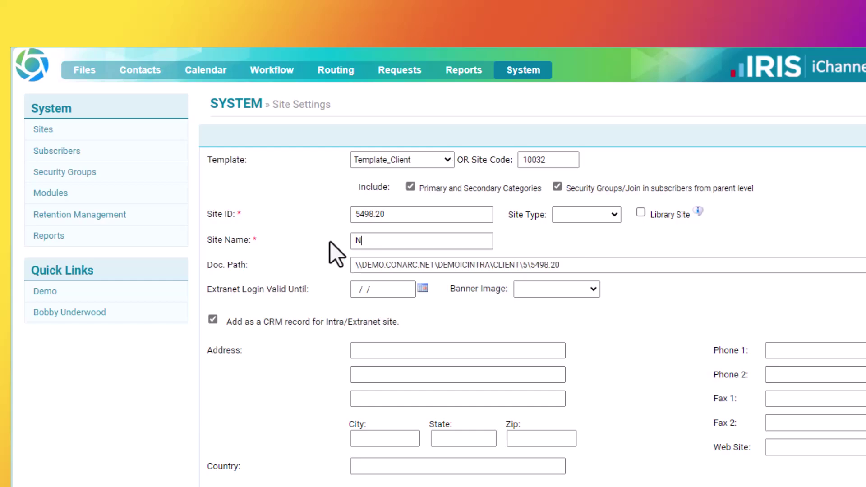
type(" Landscaping LLC")
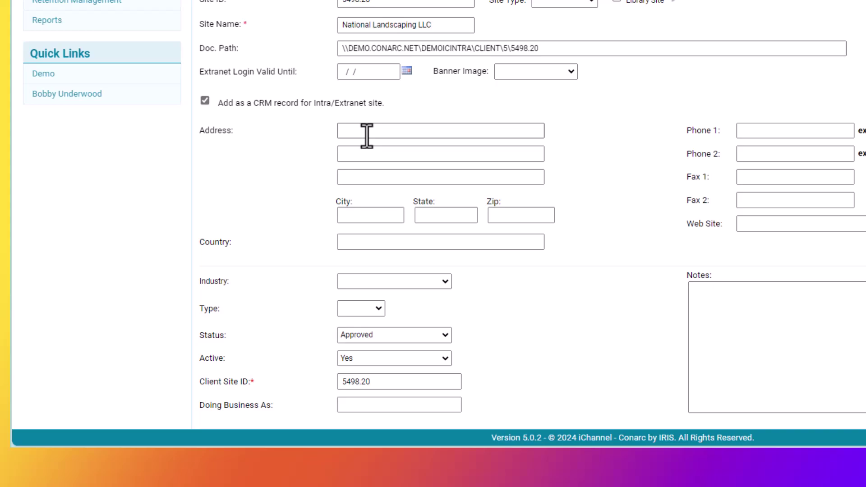
scroll(367, 135, "down", 3)
Set the site Type to Client and save the new site
left_click(382, 178)
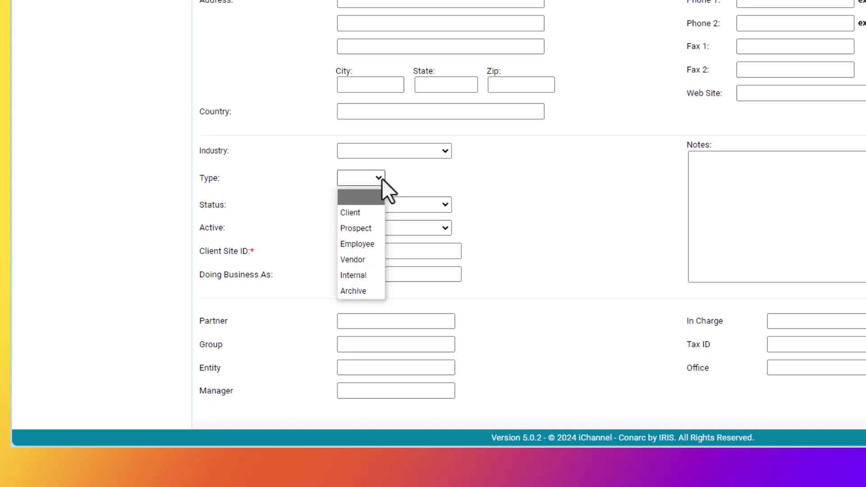
left_click(363, 215)
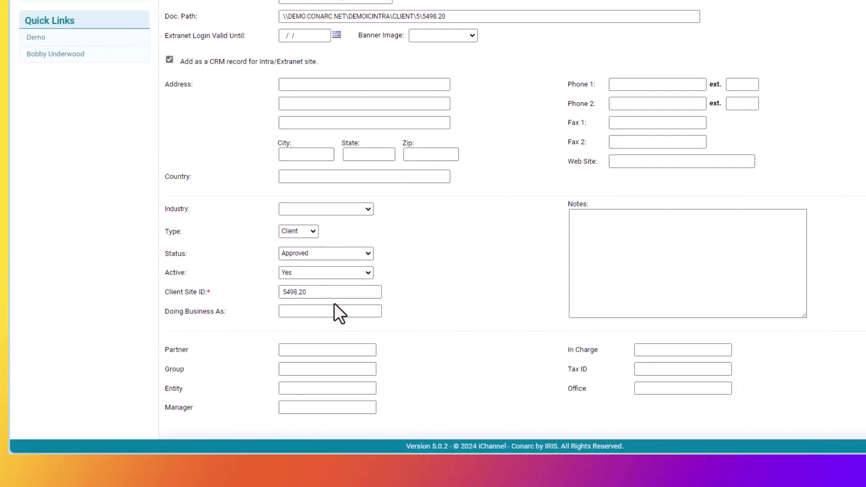
scroll(331, 296, "up", 2)
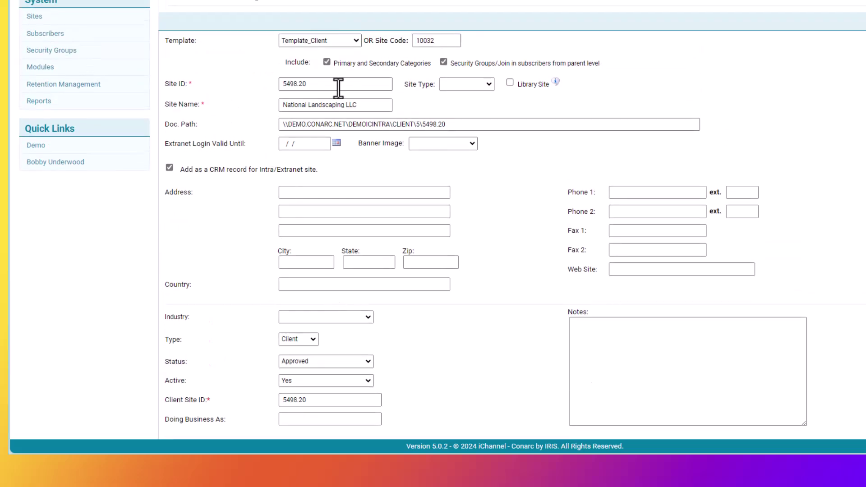
scroll(338, 88, "down", 1)
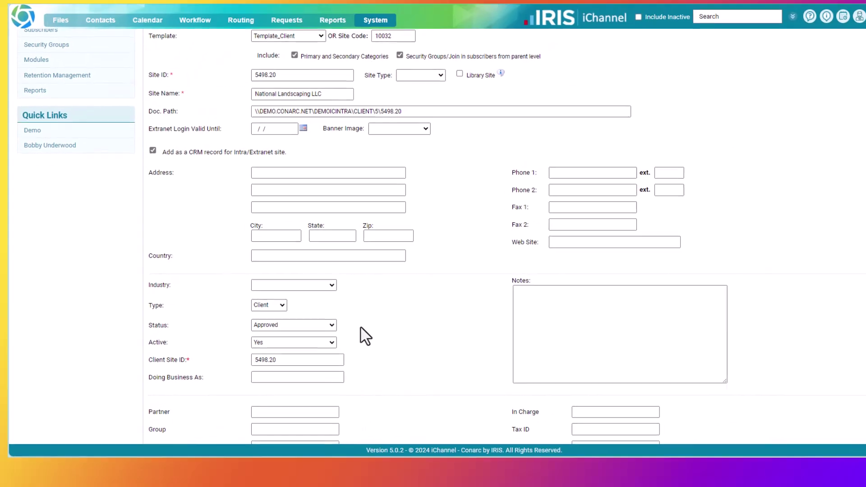
scroll(366, 336, "down", 1)
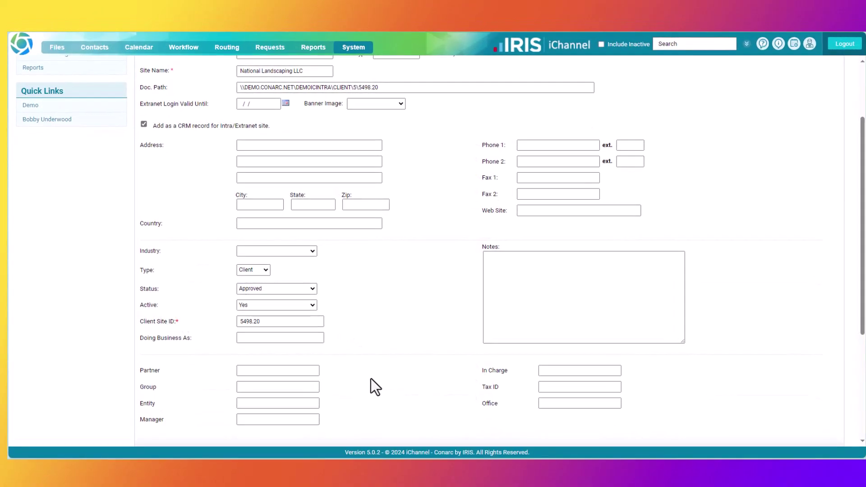
scroll(371, 378, "up", 2)
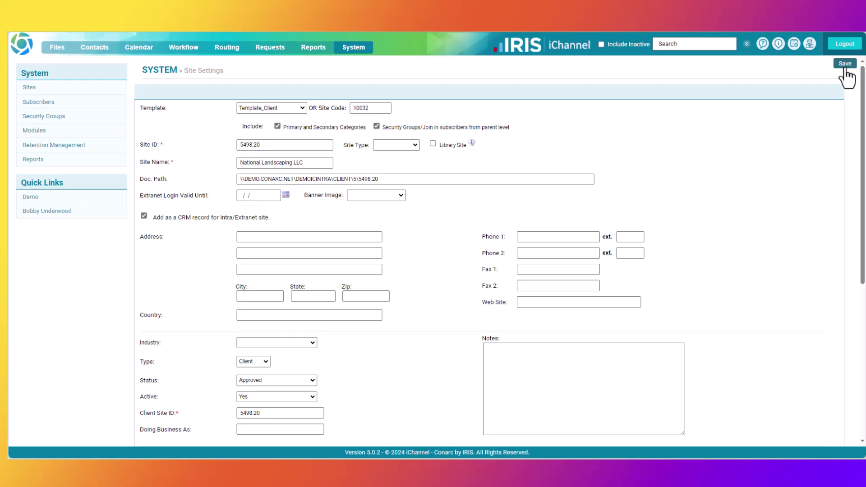
left_click(845, 65)
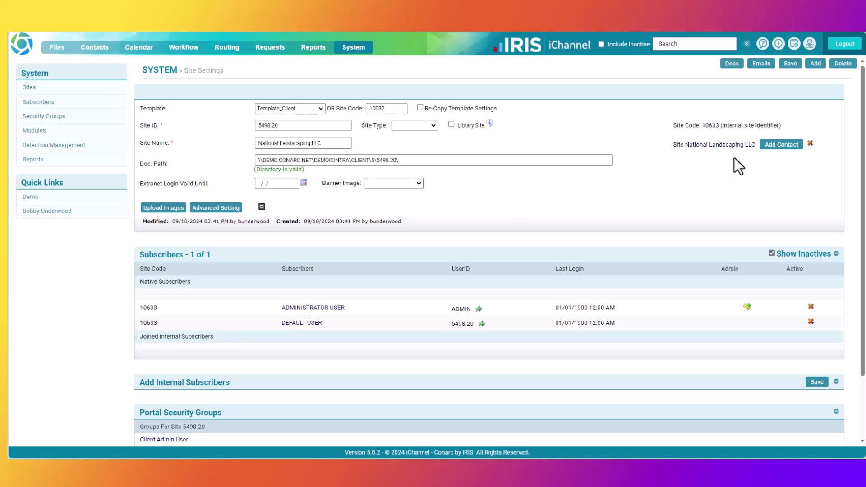
Open the National Landscaping LLC site record and start adding a contact to it
left_click(713, 146)
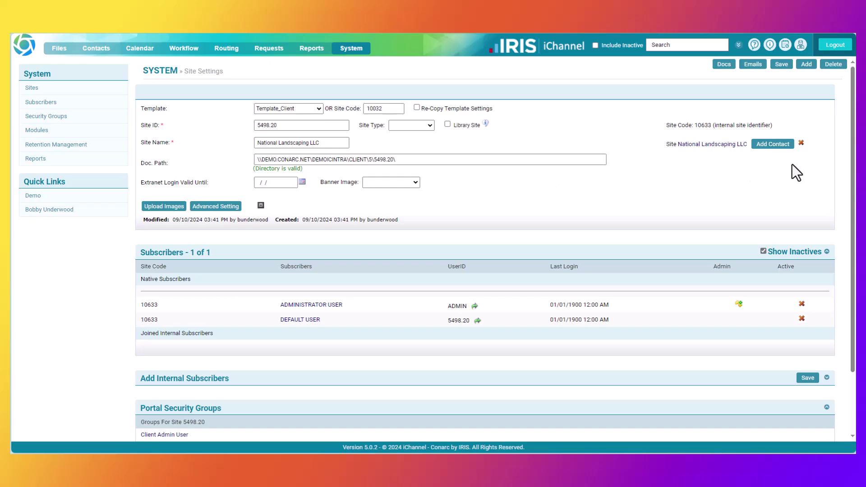
left_click(772, 145)
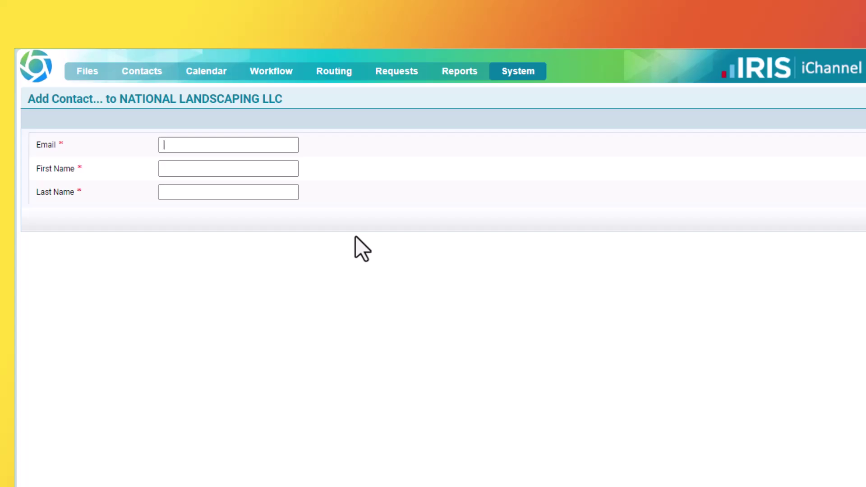
Paste the contact's e-mail, enter their first and last name, and expand the full form
key("ctrl+v")
key("Return")
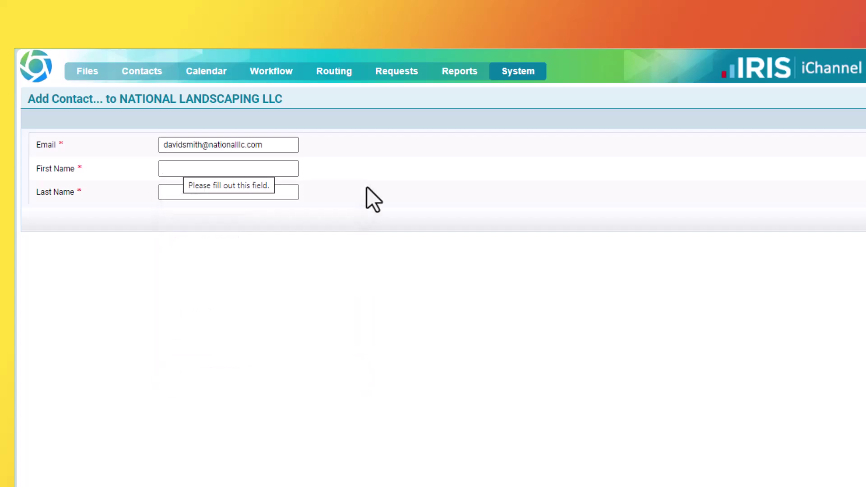
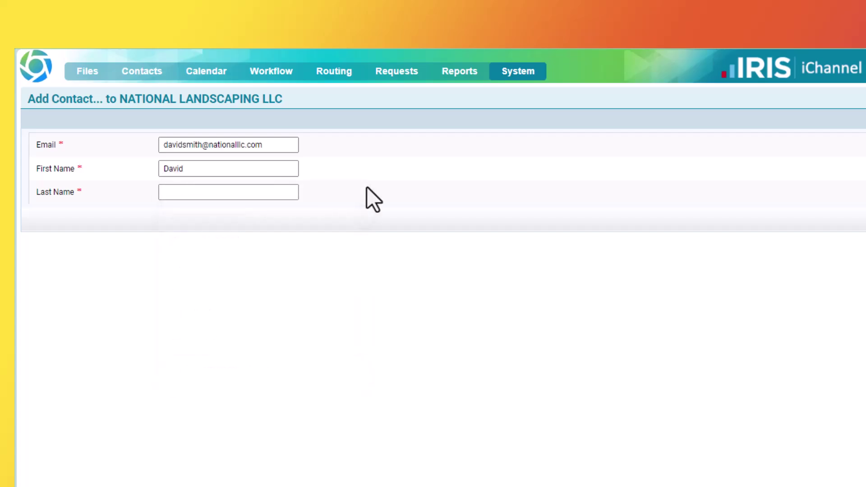
key("Tab")
key("Escape")
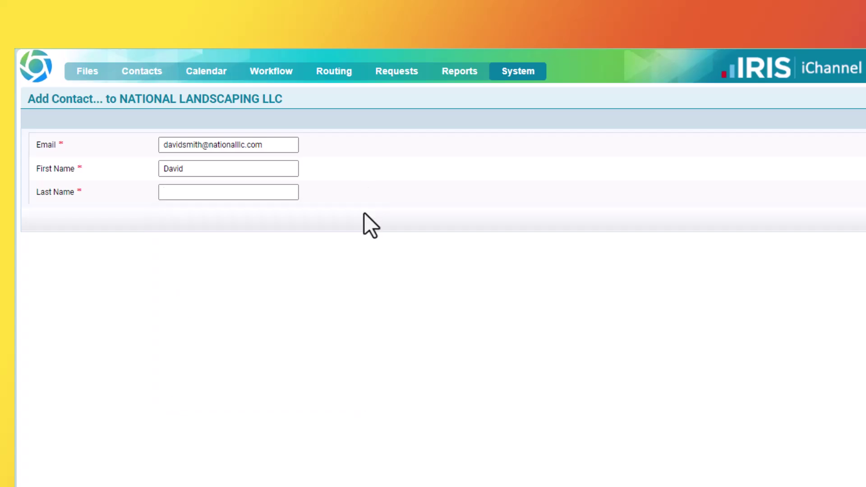
key("Tab")
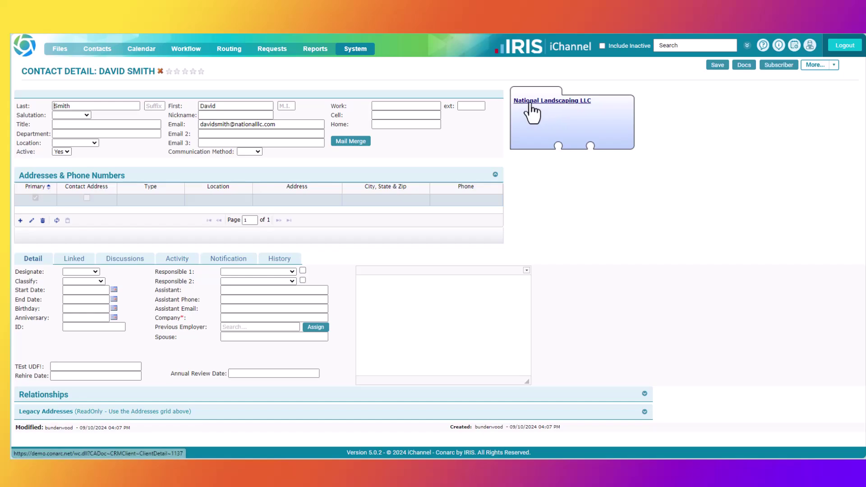
Open the National Landscaping LLC client record and show its Contact tab
left_click(531, 104)
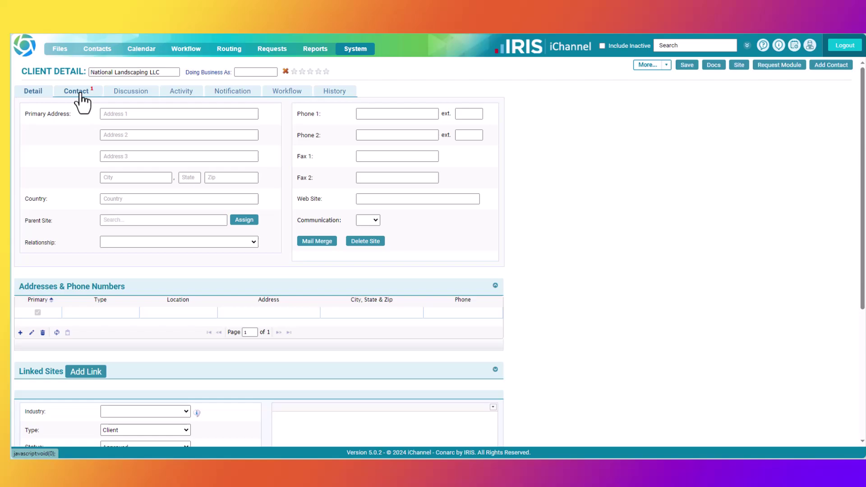
left_click(79, 92)
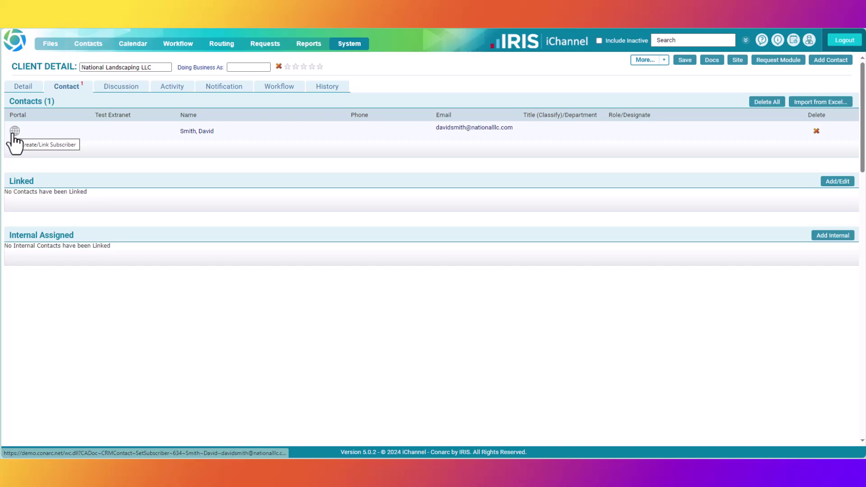
Start a portal subscriber for the contact and trim the e-mail domain from its User Id
left_click(14, 131)
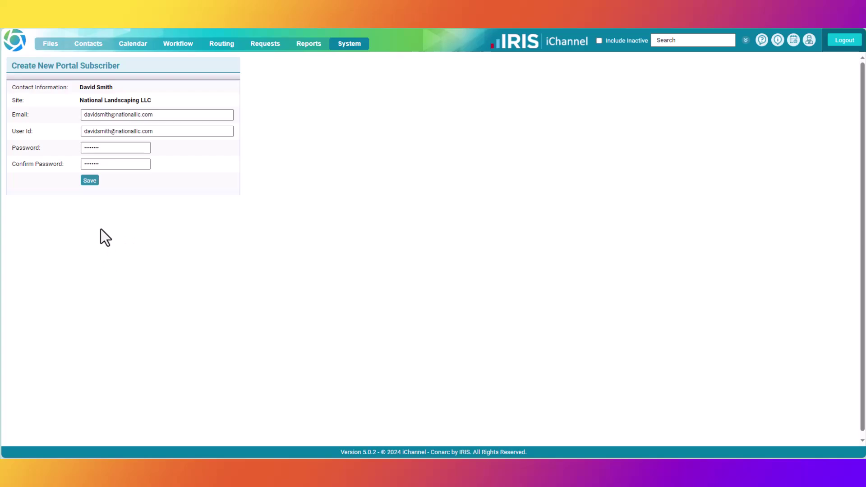
left_click(157, 133)
key("BackSpace")
key("BackSpace")
key("BackSpace")
key("BackSpace")
key("BackSpace")
key("BackSpace")
key("BackSpace")
key("BackSpace")
key("BackSpace")
key("BackSpace")
key("BackSpace")
key("BackSpace")
key("BackSpace")
key("BackSpace")
key("BackSpace")
key("BackSpace")
Create the subscriber, tick Client Basic User in Group Membership, and save it
left_click(90, 180)
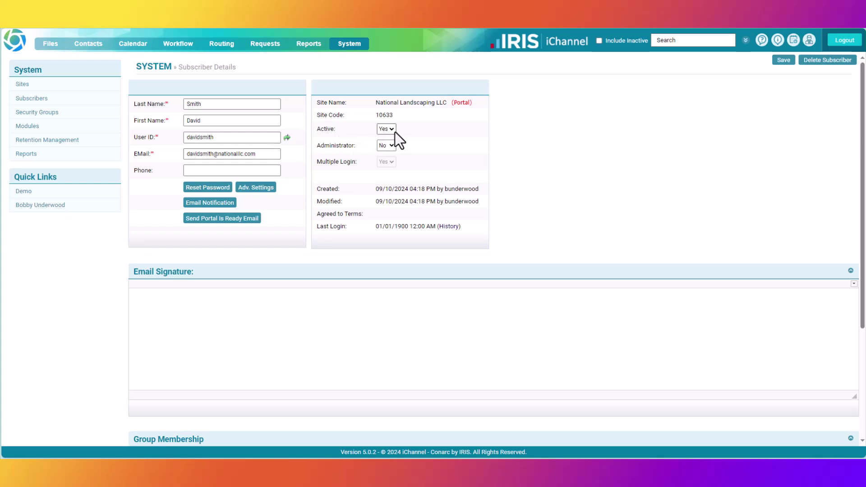
left_click(387, 272)
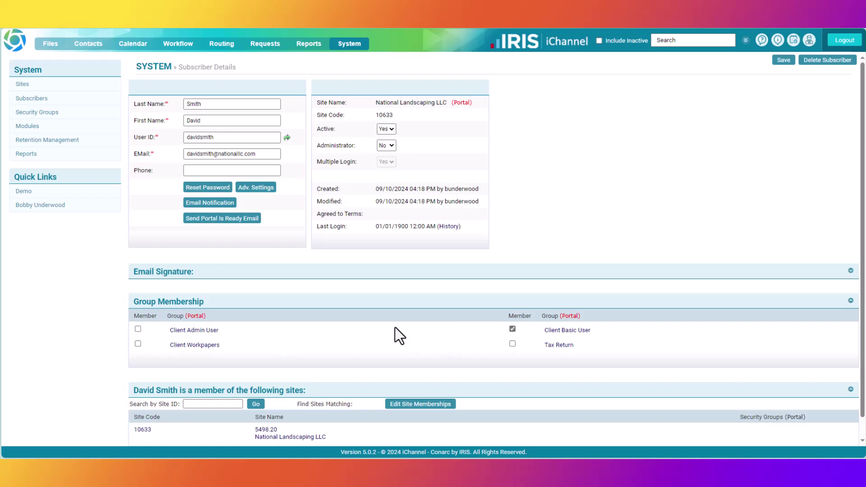
scroll(341, 325, "down", 1)
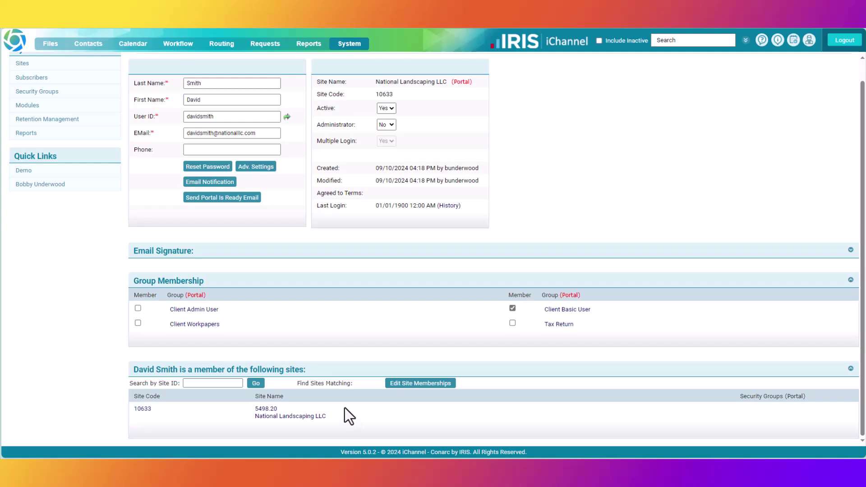
scroll(344, 408, "up", 2)
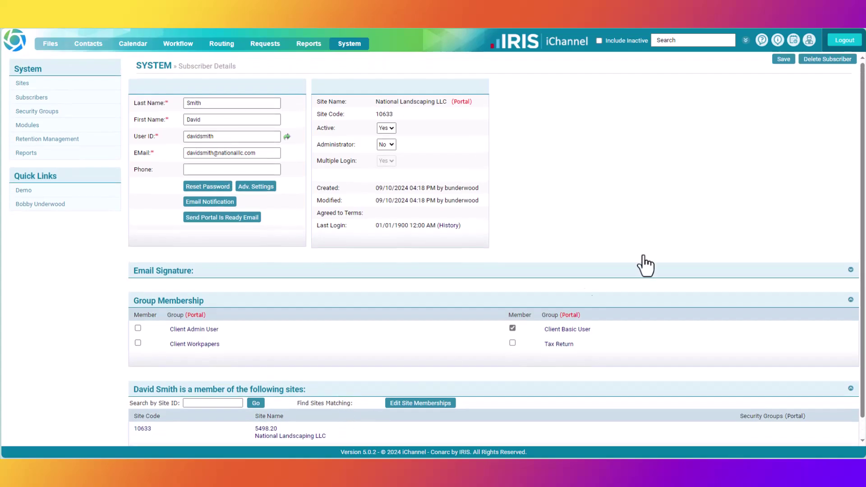
left_click(784, 60)
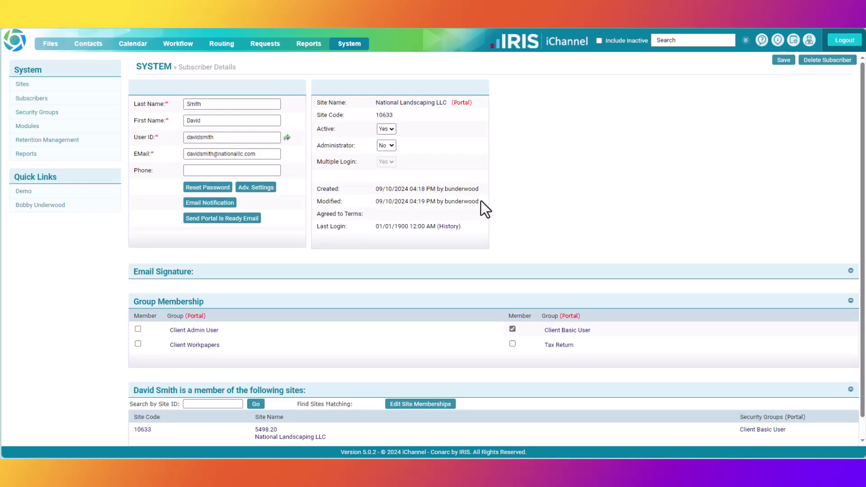
Compose the prefilled 'Portal is ready' e-mail with login details, review its subject, and send it
left_click(222, 220)
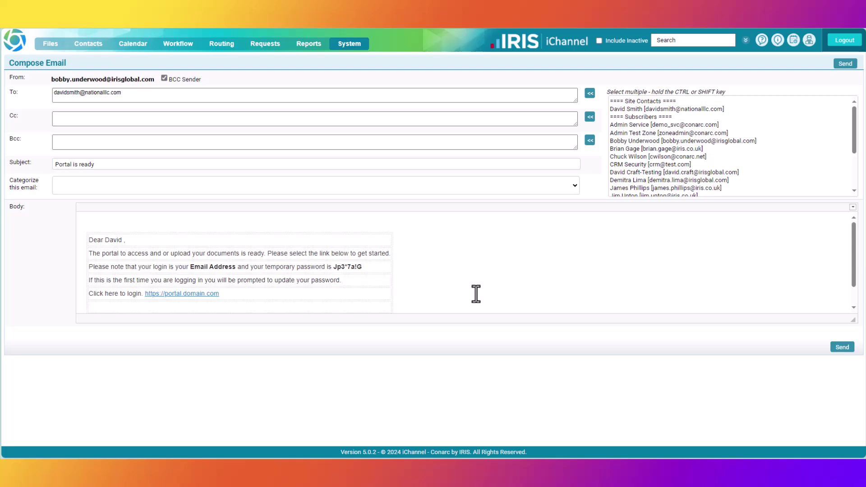
left_click(108, 165)
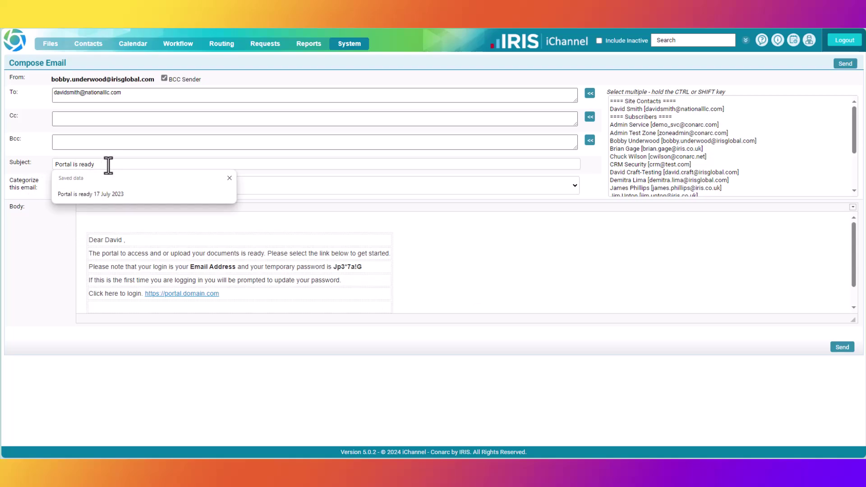
left_click(229, 179)
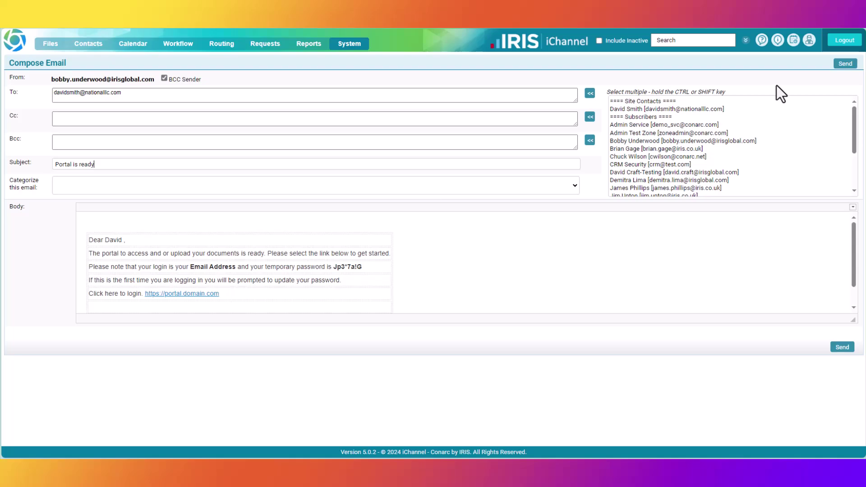
left_click(836, 69)
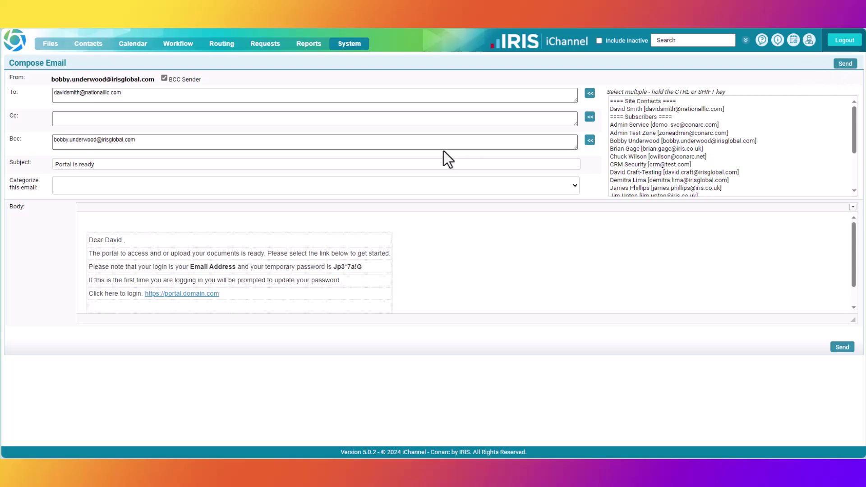